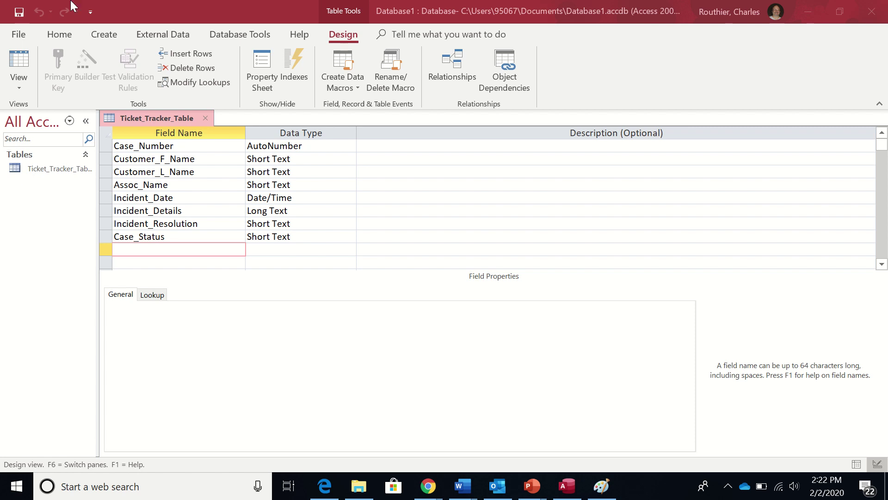
Step: Show the ticket tracker table in Datasheet view and widen the Customer_F_Name and Customer_L_Name columns
left_click(19, 81)
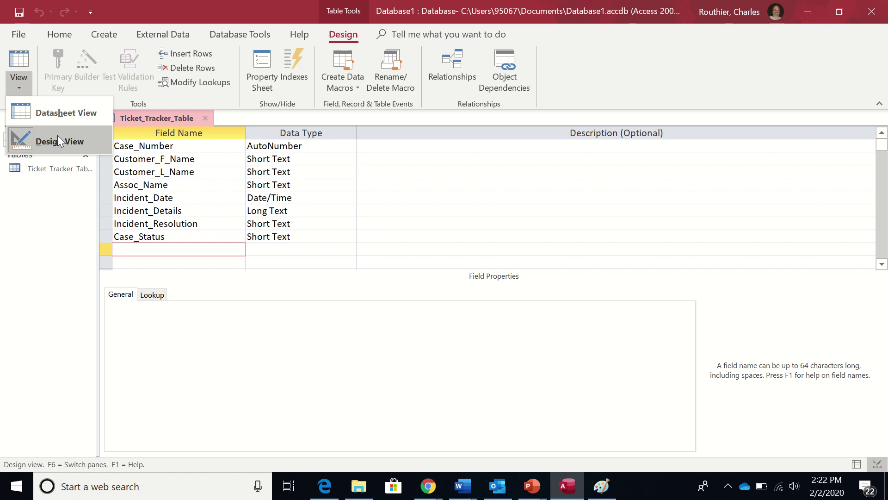
left_click(65, 112)
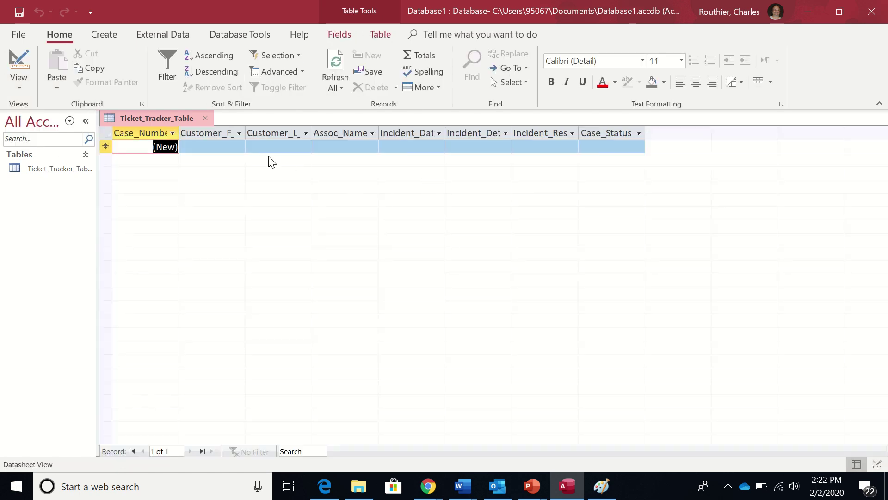
left_click_drag(245, 133, 261, 133)
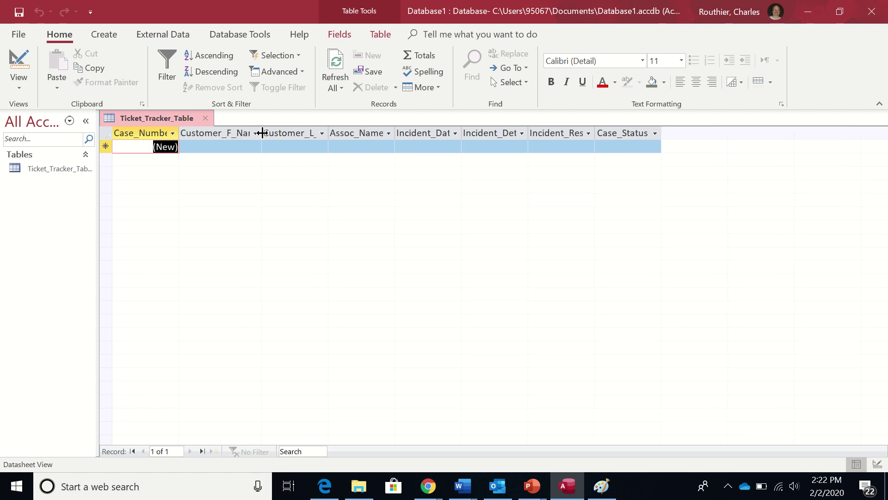
left_click(322, 133)
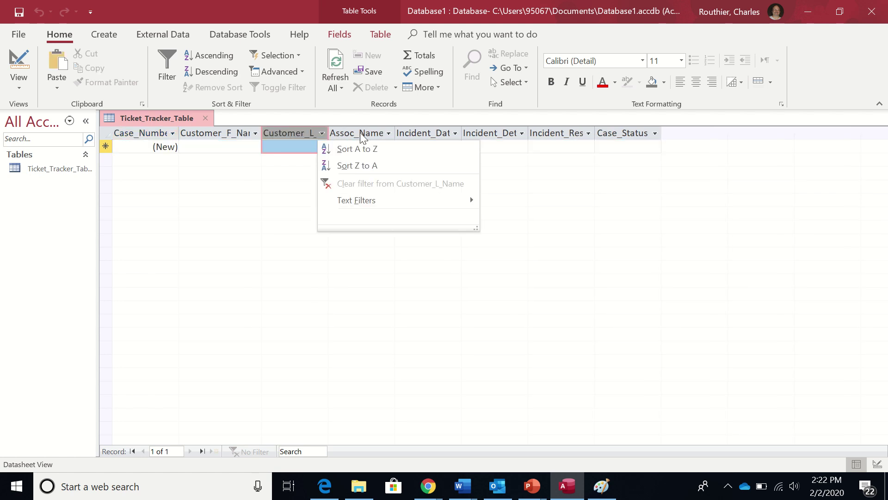
left_click(333, 125)
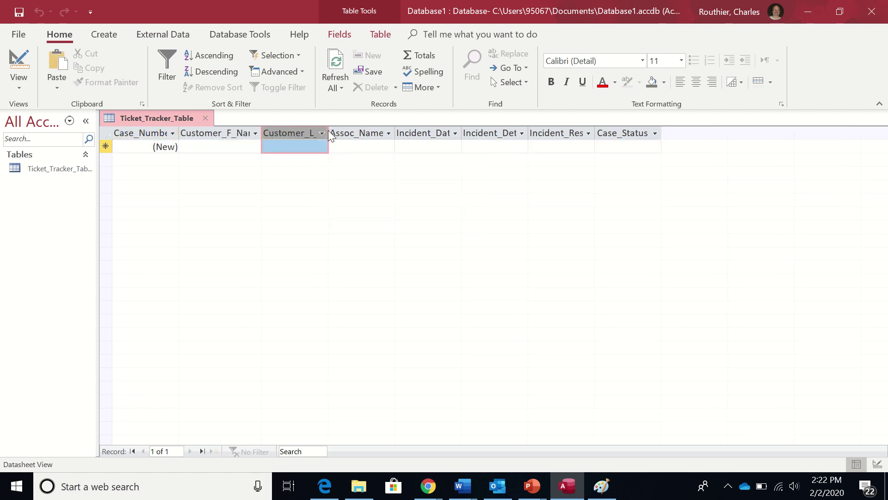
left_click_drag(328, 131, 352, 131)
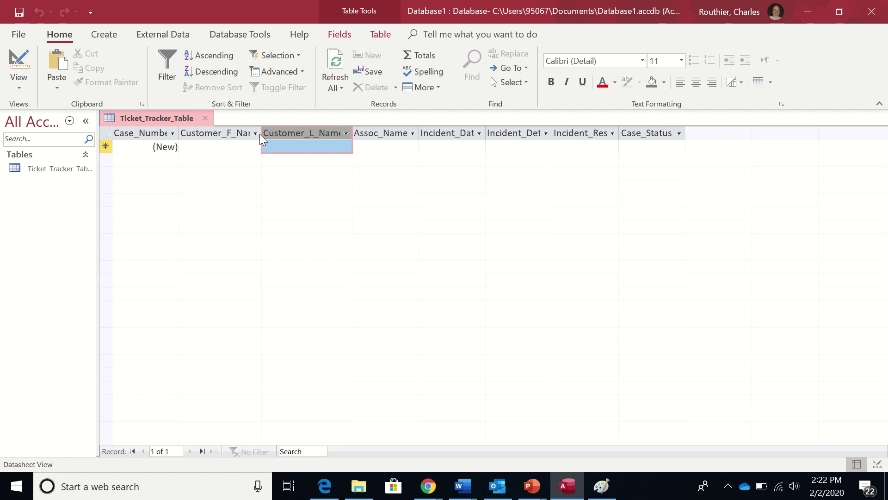
left_click_drag(260, 131, 291, 131)
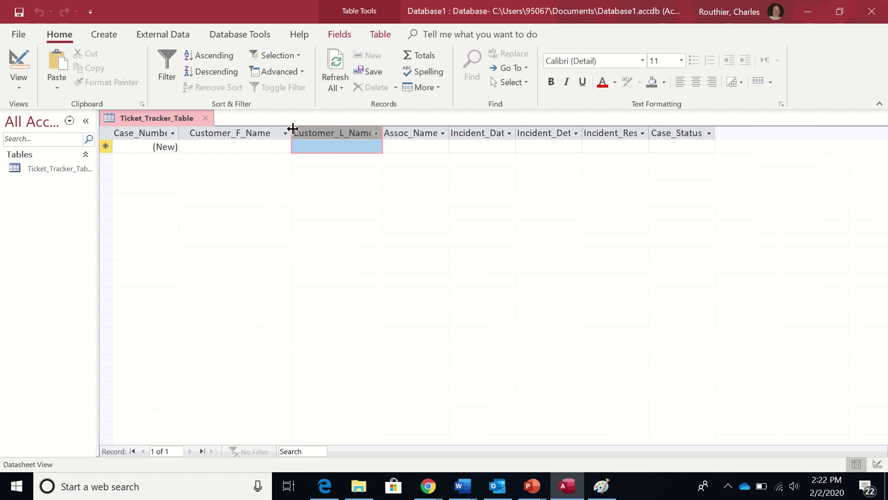
Step: Widen the Assoc_Name, Incident_Date, Incident_Resolution, Case_Number and Customer_L_Name columns to fit their headings, and save the table
double_click(449, 133)
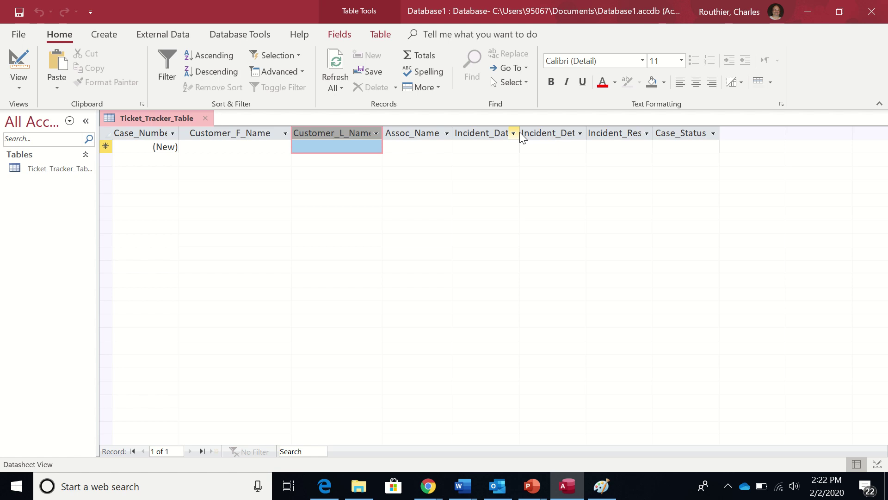
left_click_drag(521, 131, 539, 131)
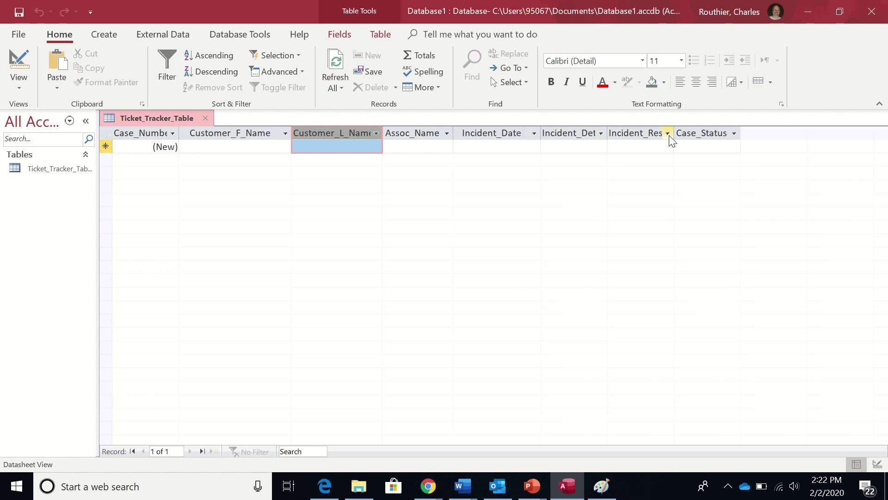
left_click_drag(674, 130, 709, 131)
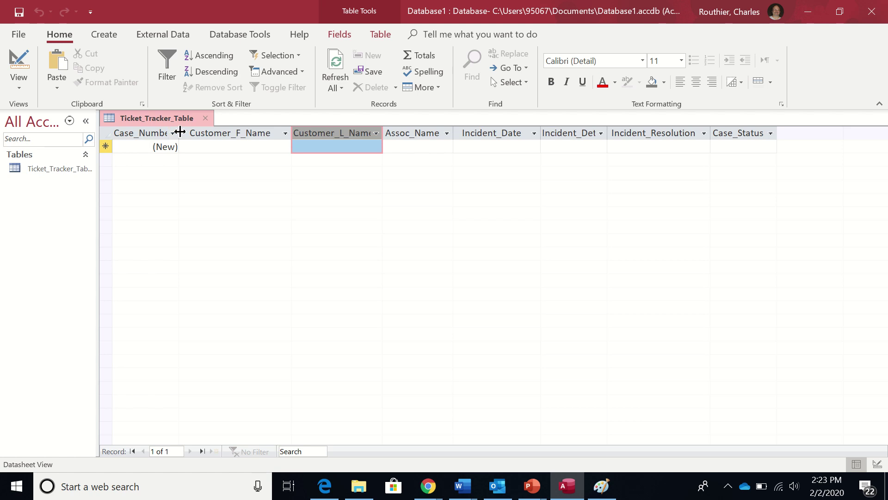
left_click_drag(179, 133, 195, 132)
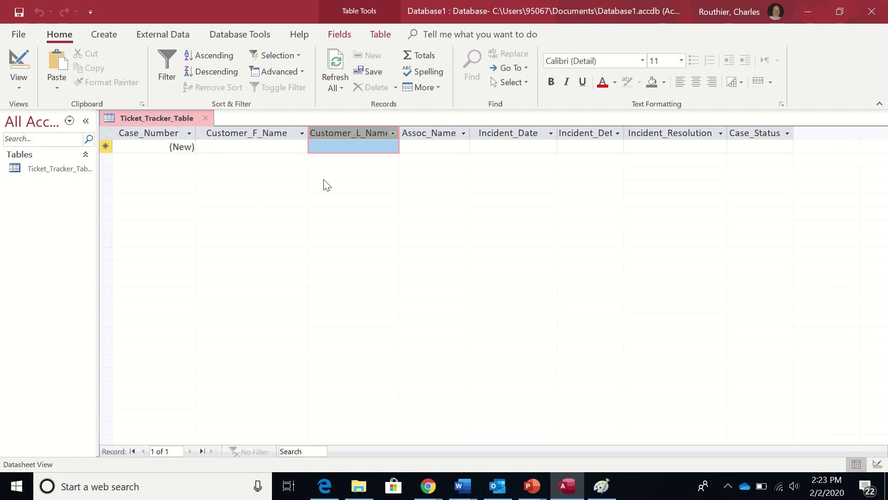
left_click_drag(397, 132, 407, 132)
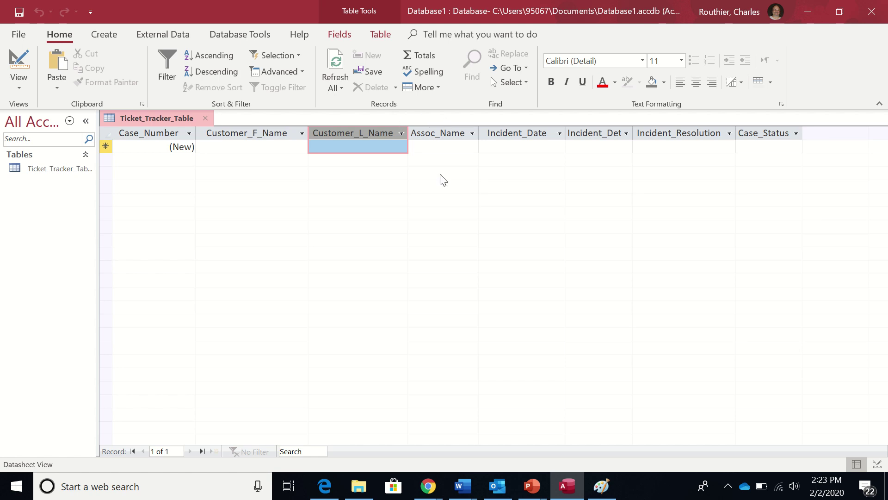
left_click(19, 14)
Step: Start a record with the customer's first and last name, the associate's full name and the incident date 2/2/2020
left_click(173, 147)
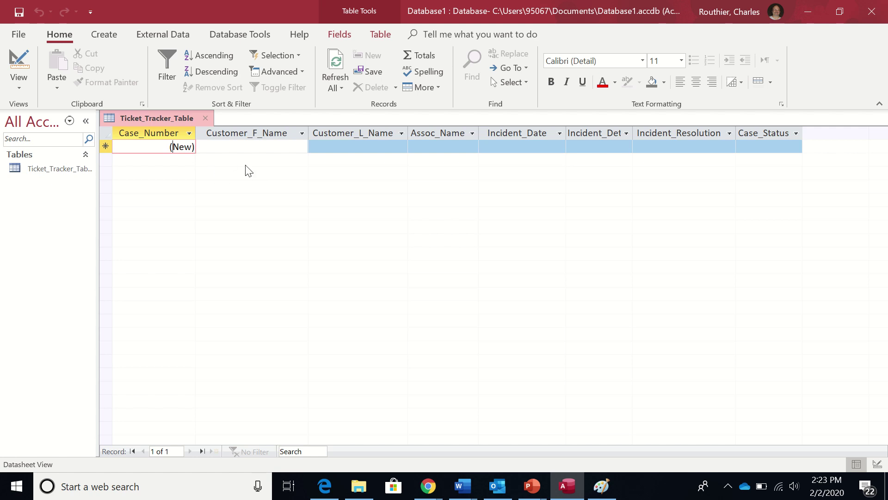
key("Tab")
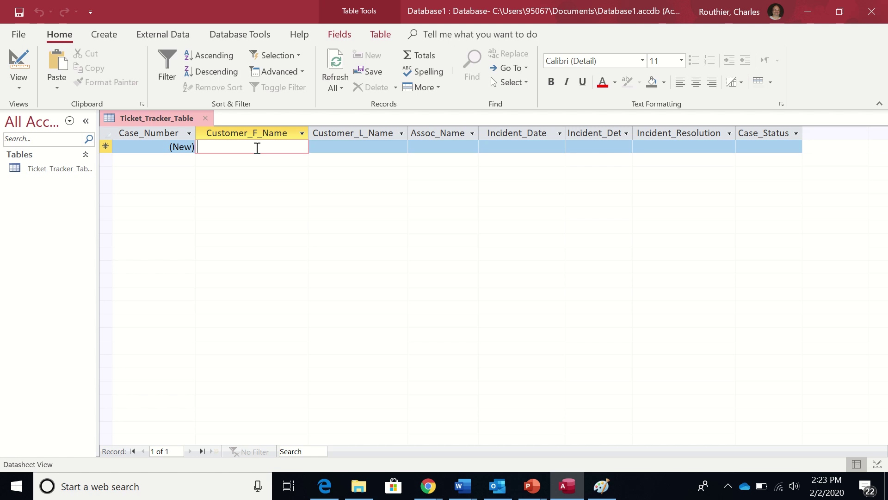
type("Cla")
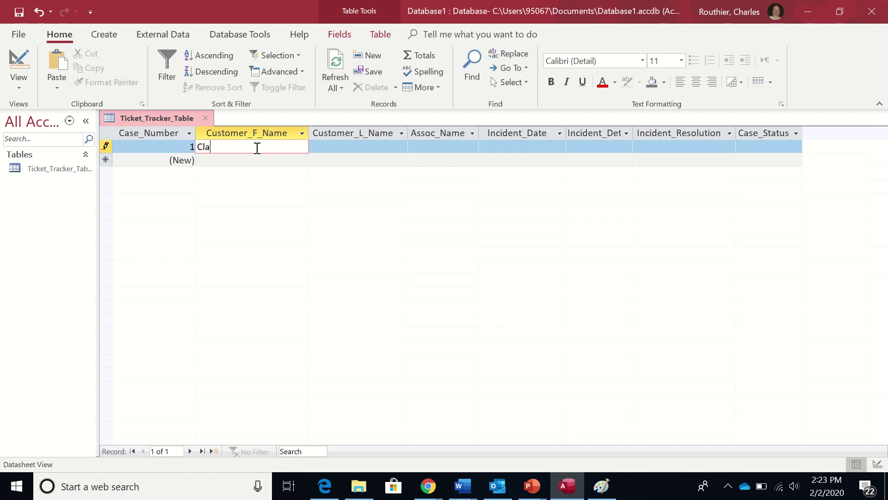
type("ire")
key("Tab")
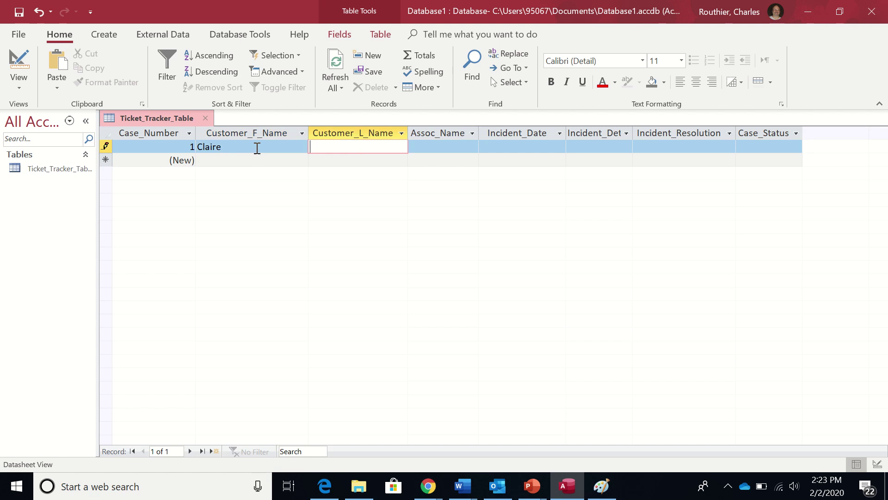
type("Redfield")
key("Tab")
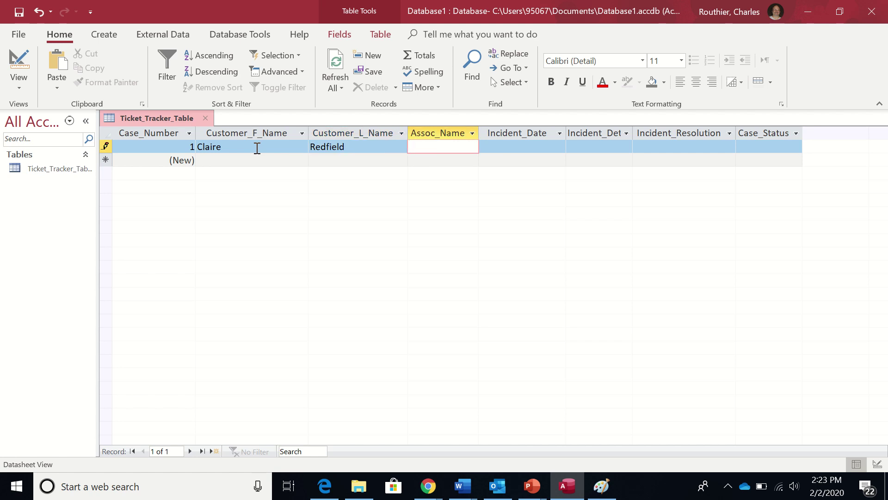
type("Leon Kennedy")
key("Tab")
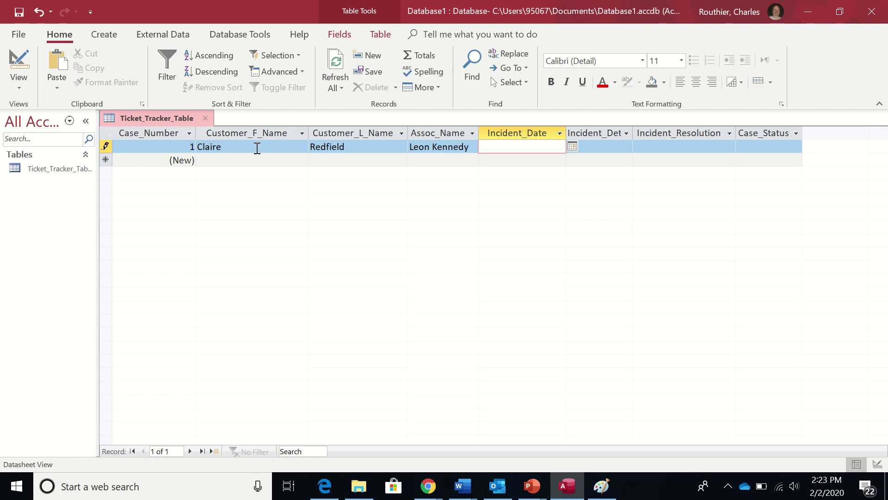
left_click(572, 146)
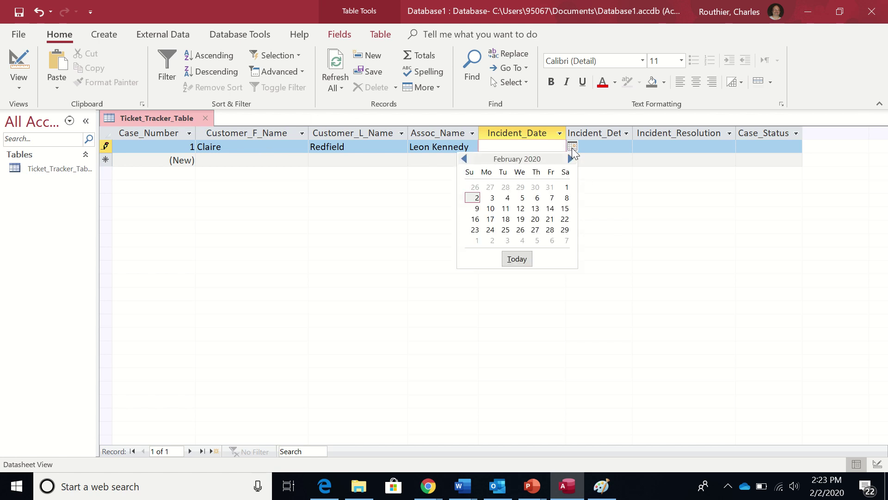
left_click(477, 199)
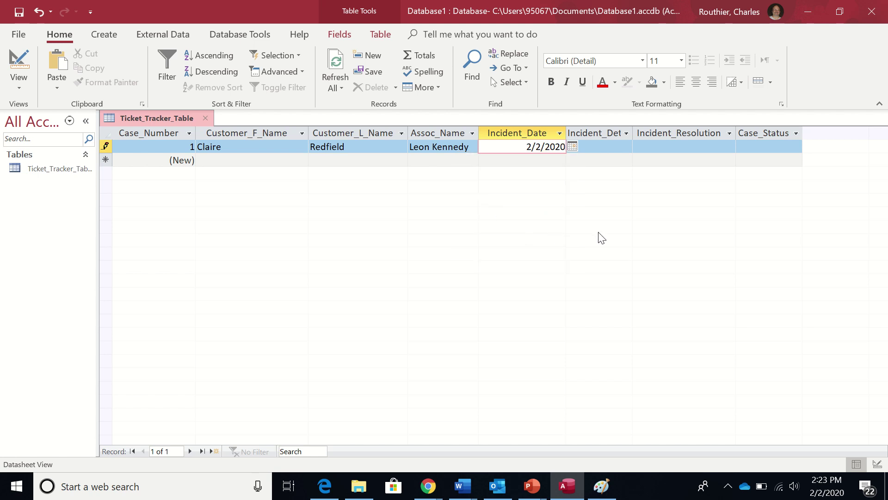
Step: Widen the Incident_Details column and complete the record with details "Something happened", resolution "We fixed it" and status "closed"
left_click(607, 148)
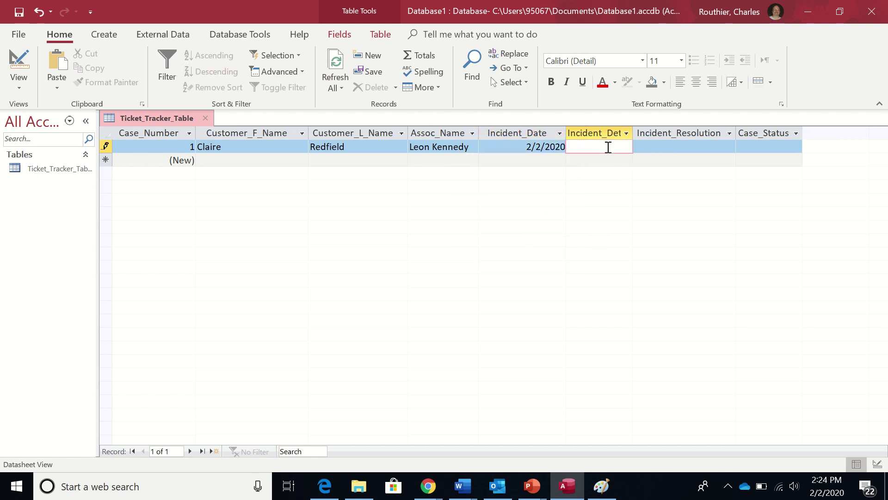
left_click_drag(632, 133, 674, 132)
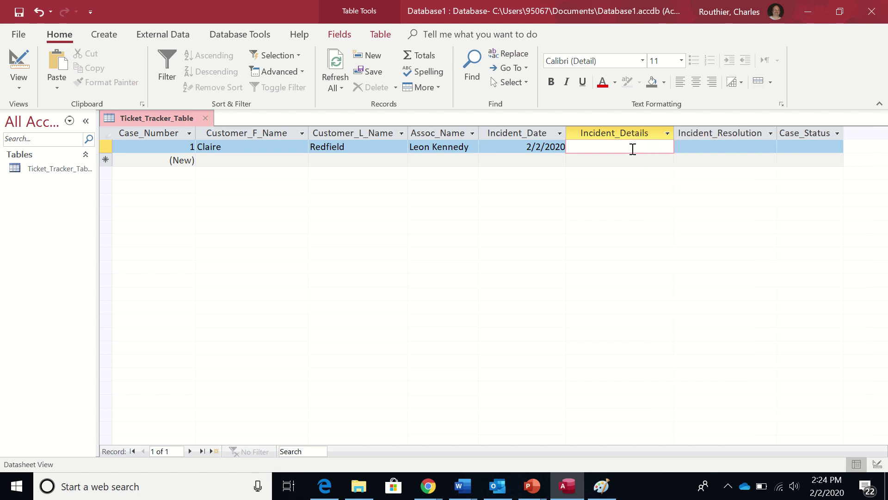
type("Something happened")
left_click(730, 147)
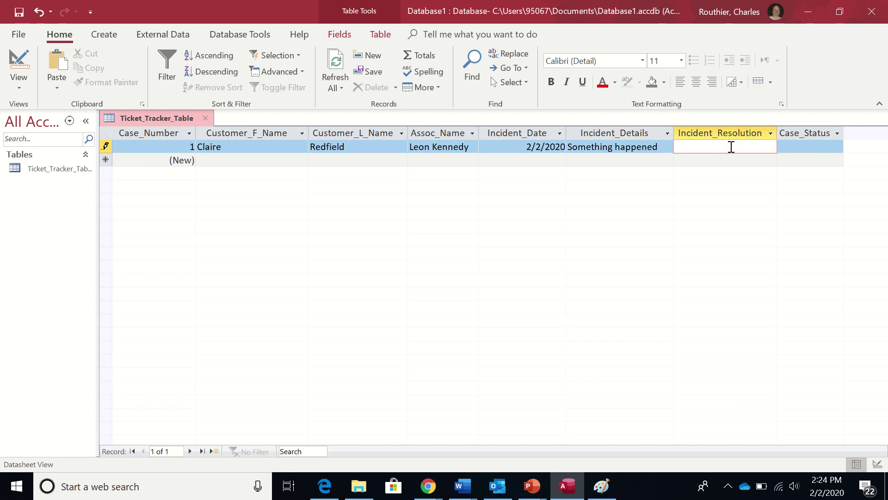
type("We fixed it")
left_click(815, 148)
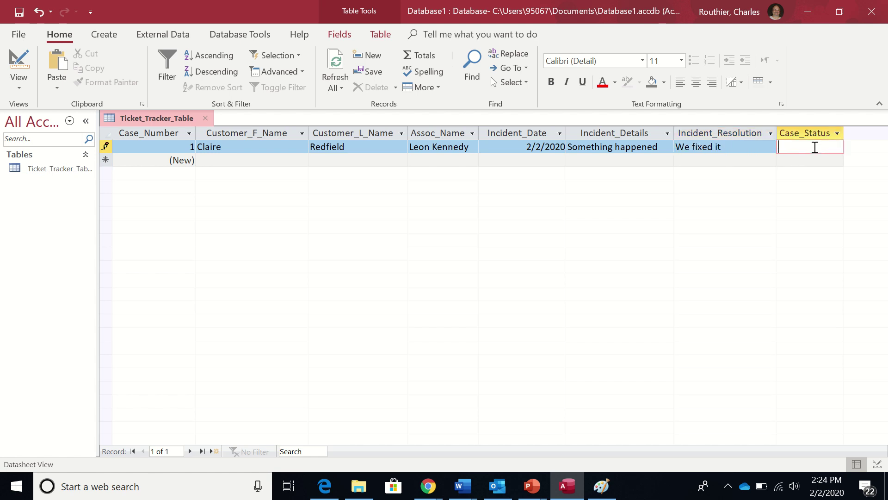
type("closed")
key("Tab")
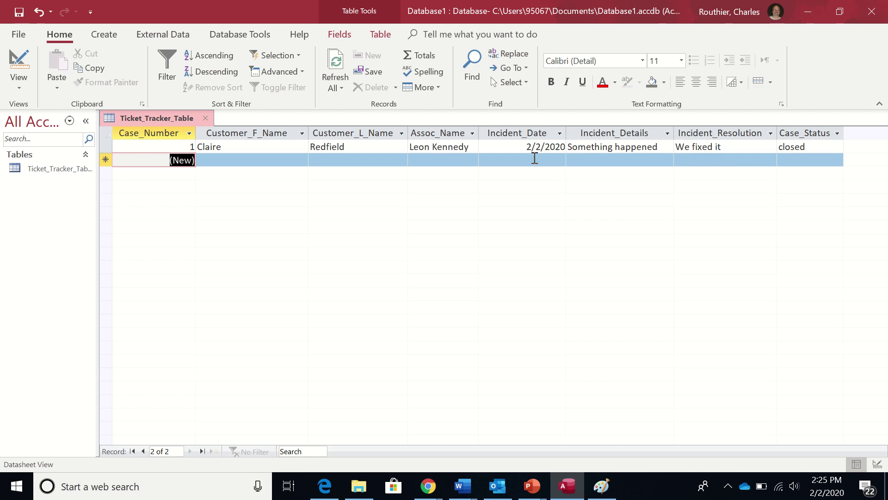
Step: Return the table to Design view and set the default value of the Incident_Date field to Date()
left_click(820, 147)
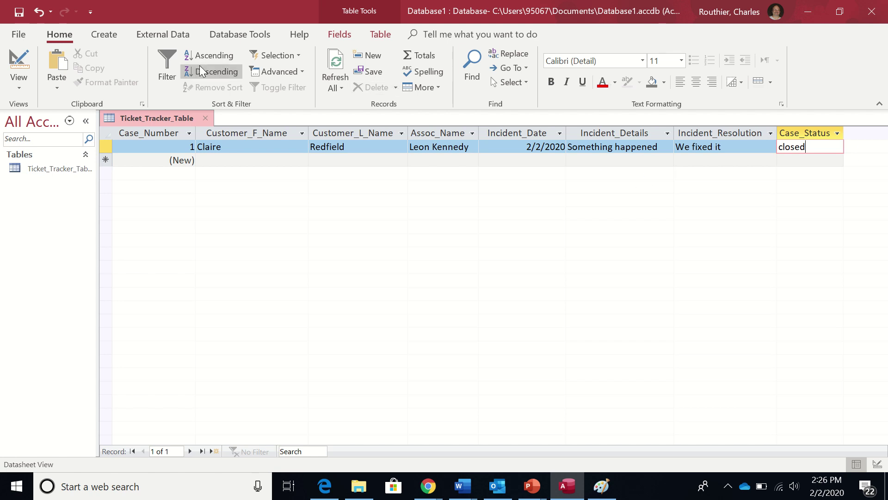
left_click(17, 84)
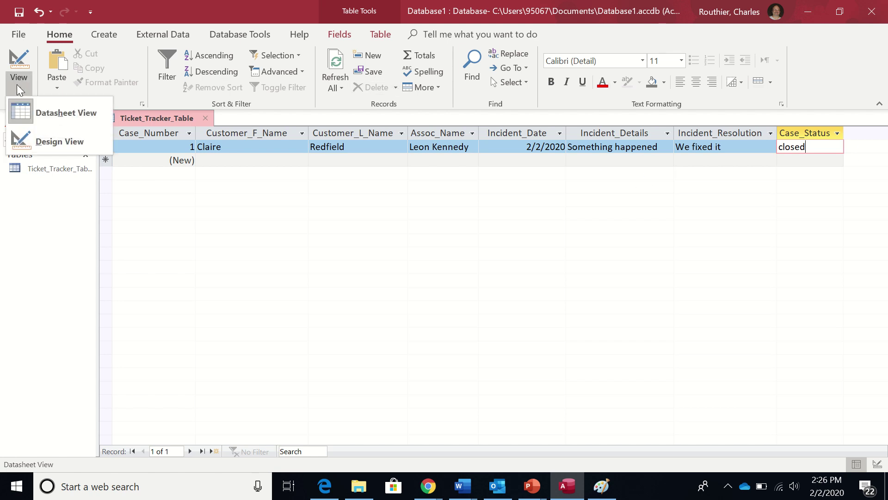
left_click(60, 140)
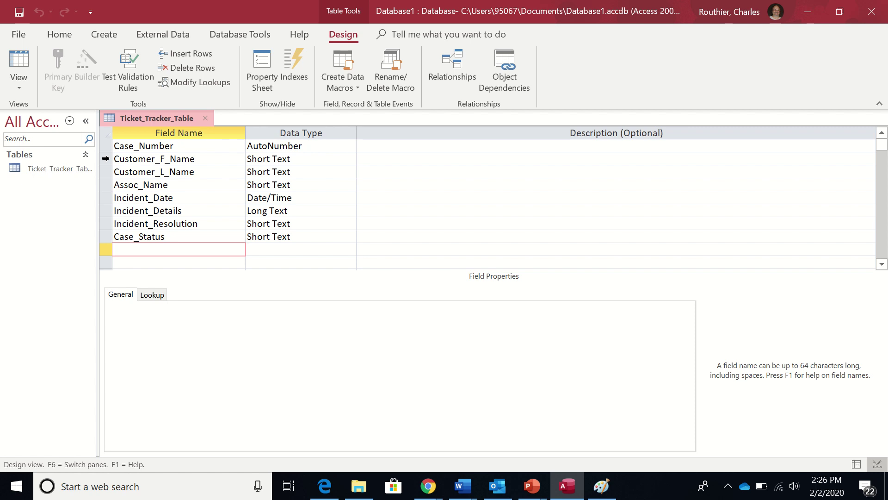
left_click(159, 198)
left_click(288, 198)
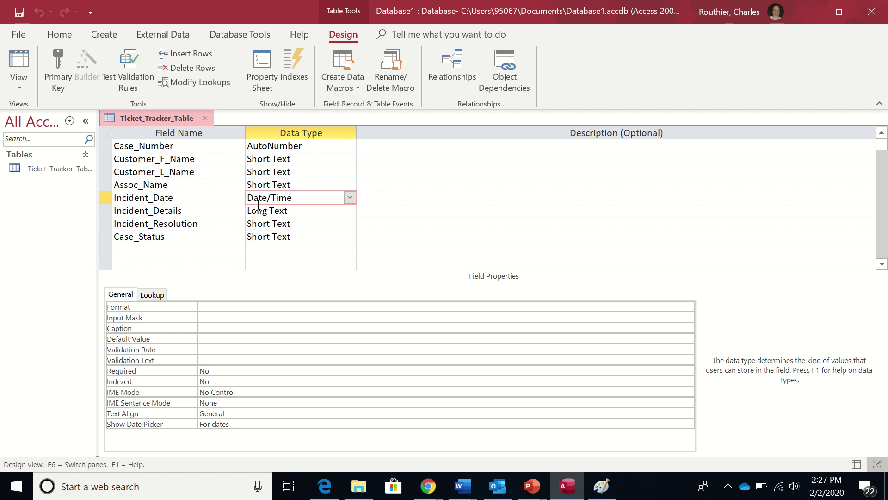
left_click(214, 339)
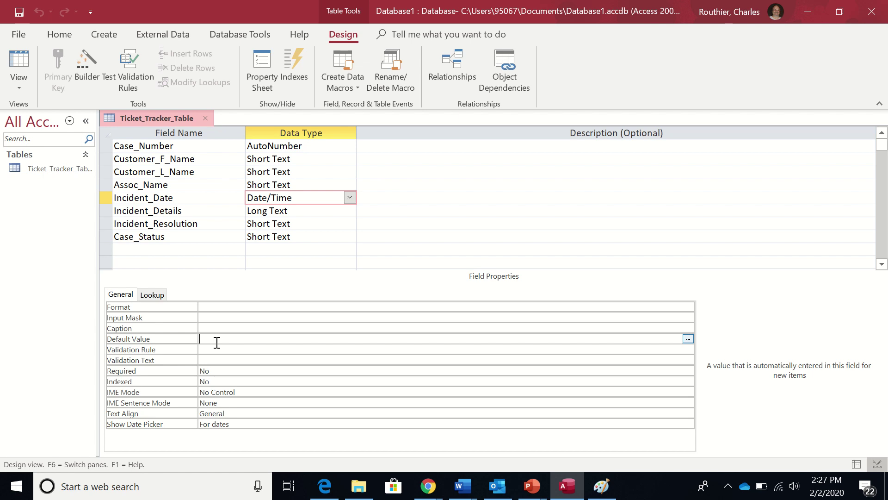
type("Date()")
key("Return")
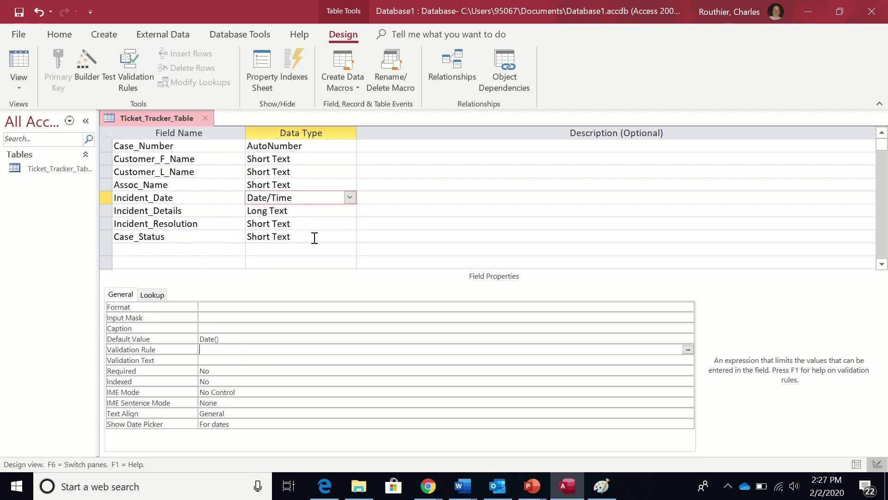
Step: Start the Lookup Wizard for the Case_Status field and choose to enter the lookup values manually
left_click(337, 236)
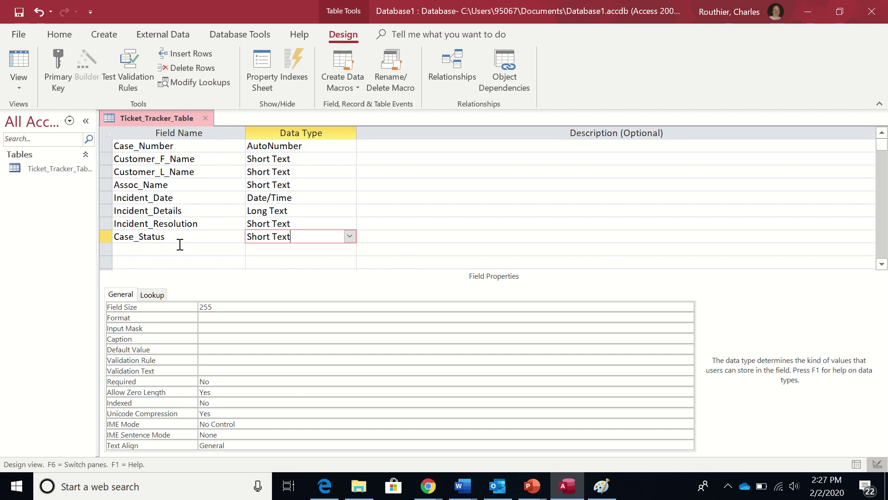
left_click(349, 238)
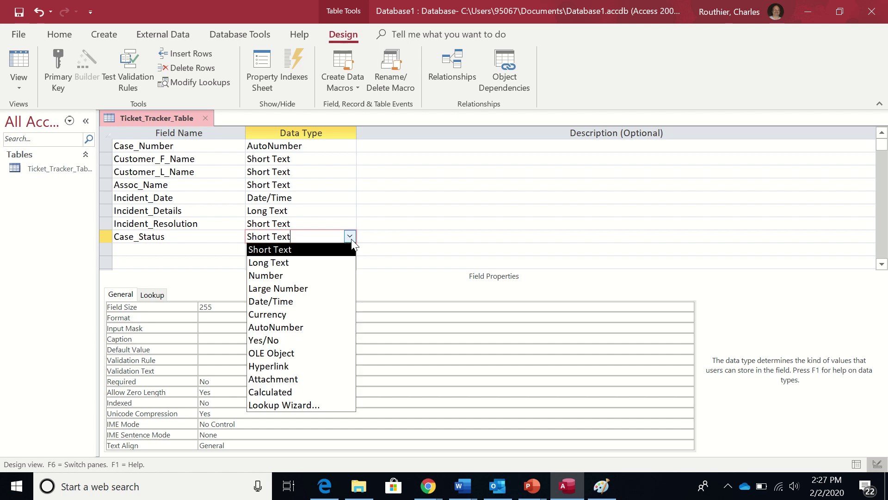
left_click(309, 406)
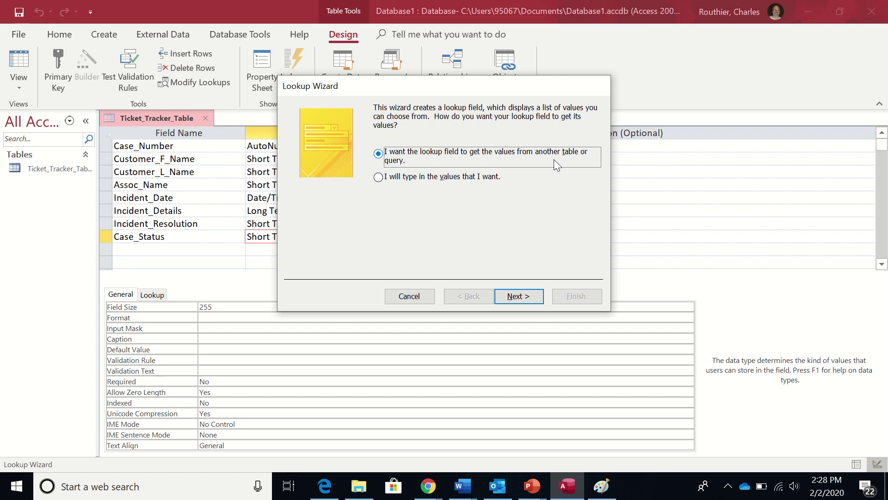
left_click(379, 178)
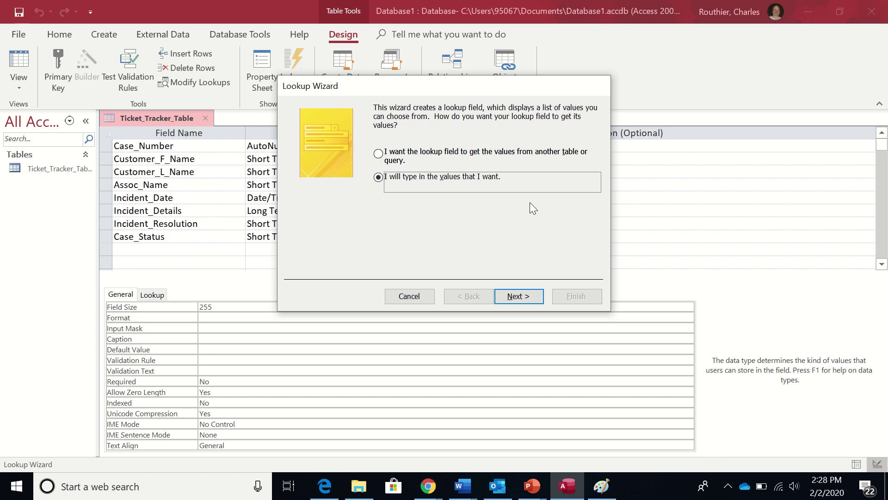
left_click(525, 298)
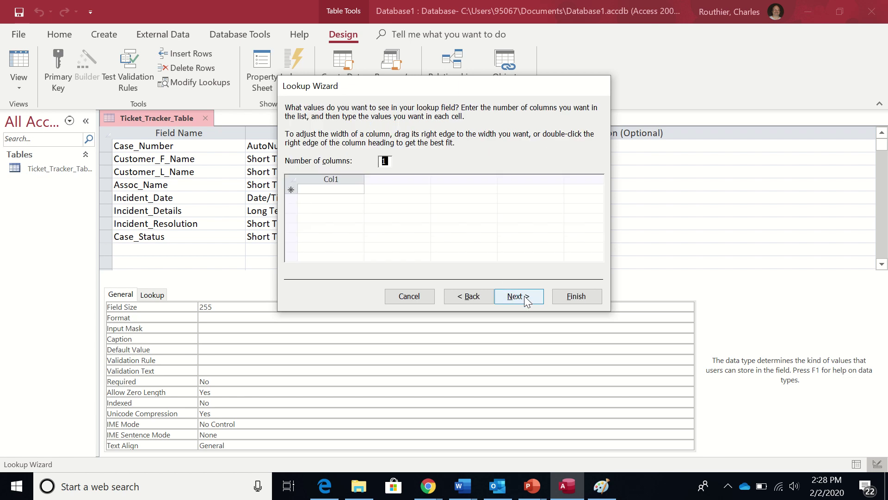
Step: Enter Open, Escalated and Closed as the values of the single-column lookup list
left_click(333, 189)
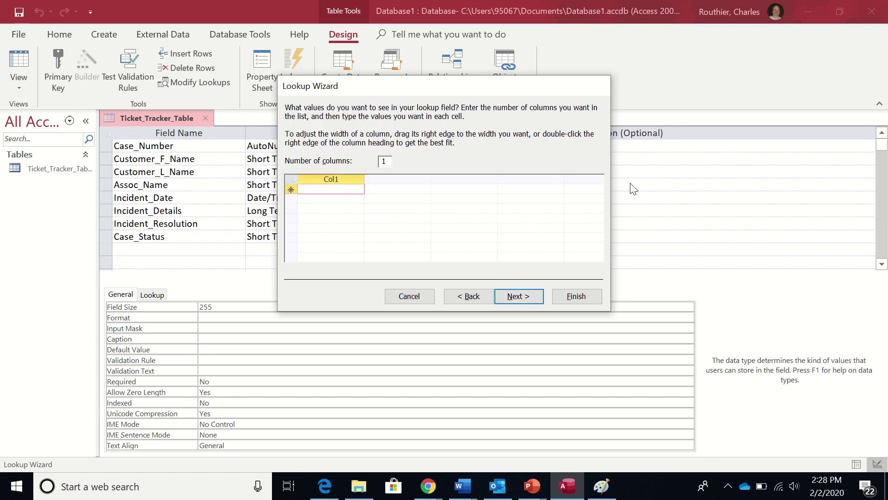
type("Open")
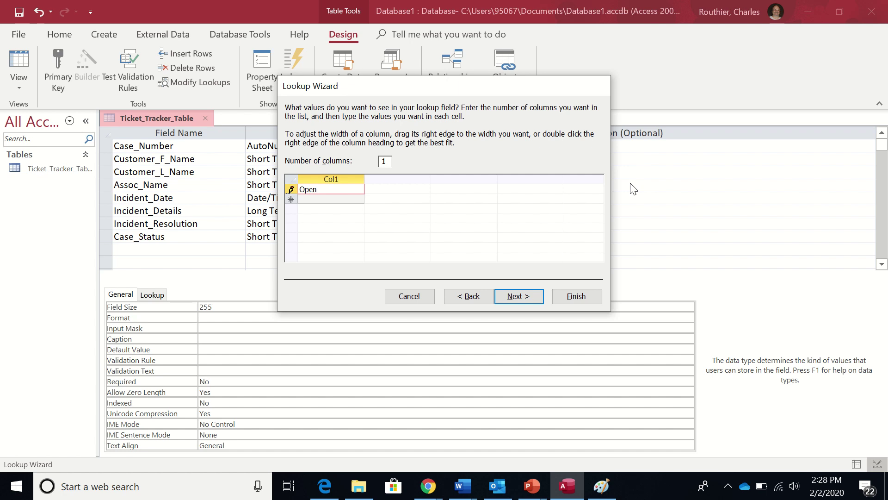
key("Return")
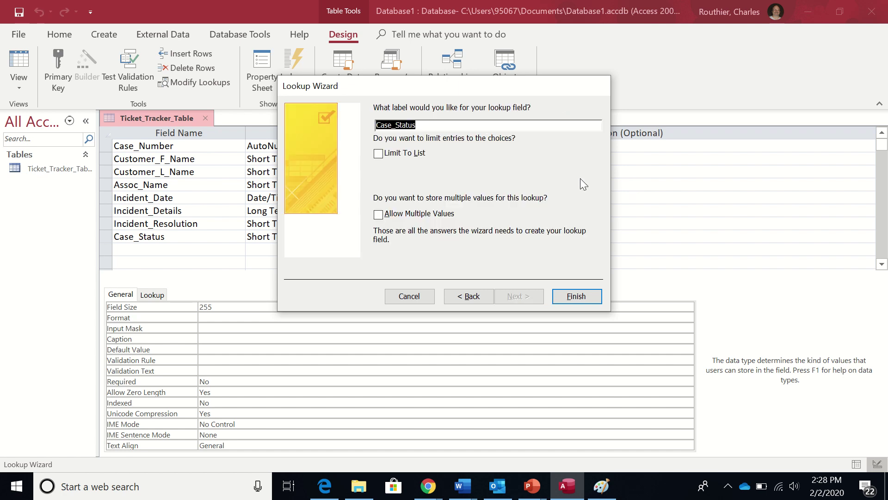
left_click(474, 297)
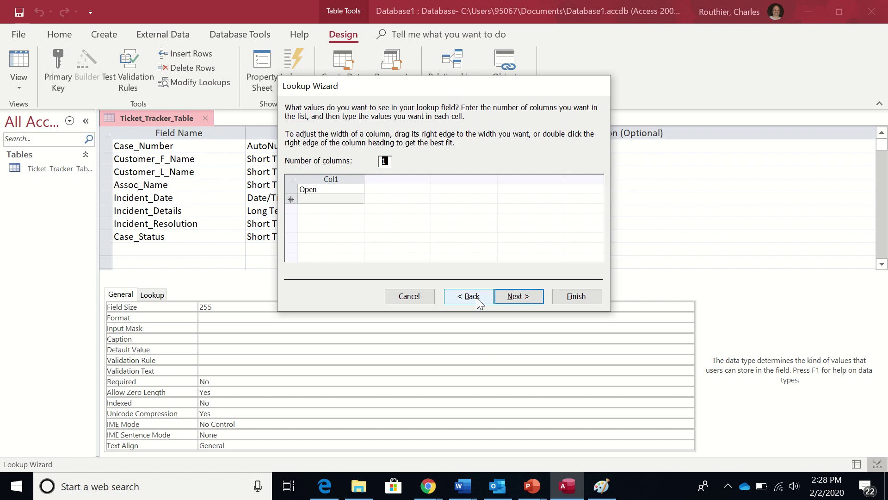
left_click(338, 189)
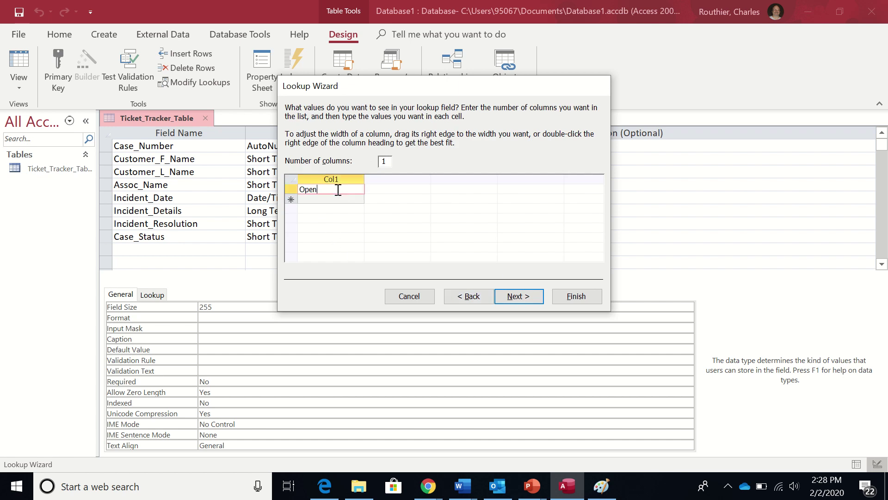
key("Return")
type("Esc")
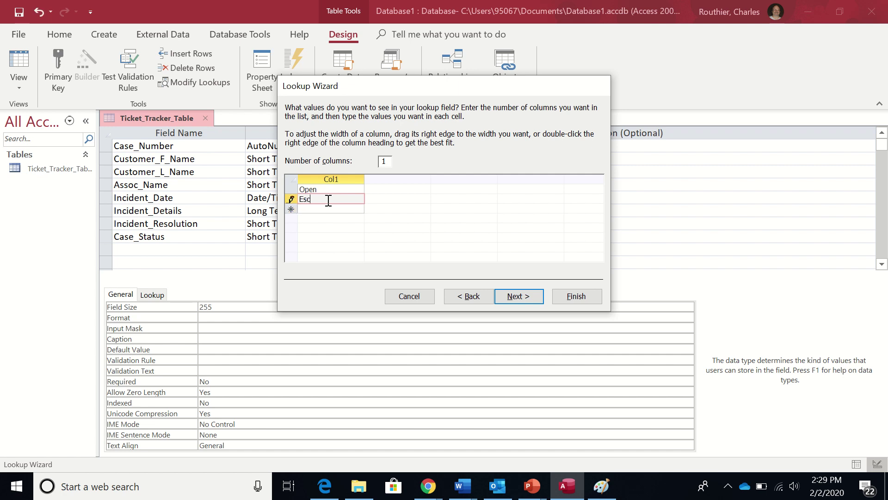
type("alated")
key("Return")
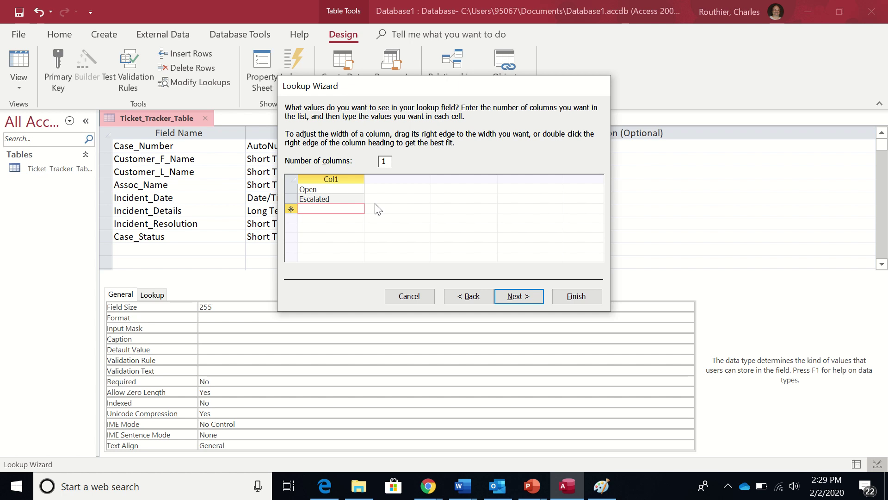
type("Cl")
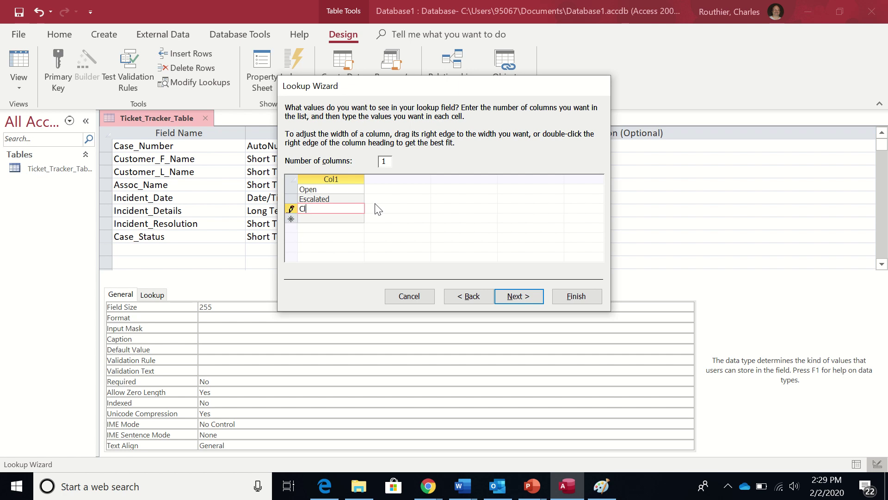
type("osed")
key("Return")
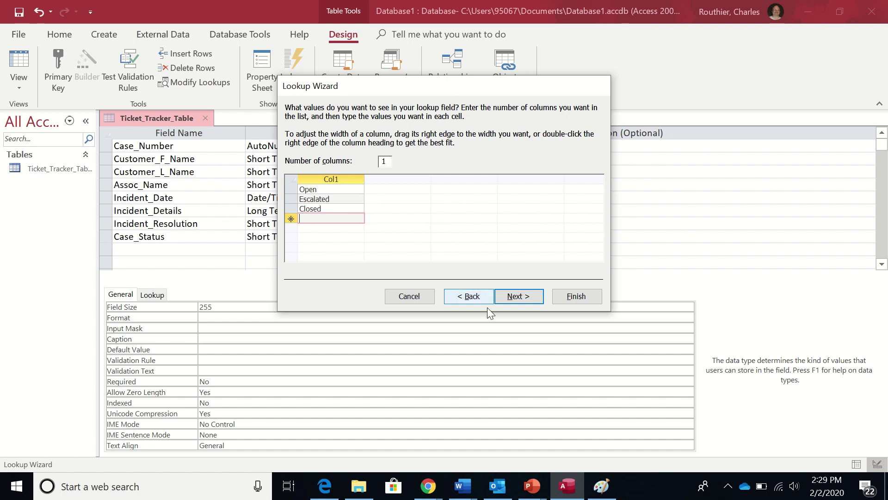
Step: Limit Case_Status entries to the lookup list and finish the wizard, keeping the label Case_Status
left_click(528, 298)
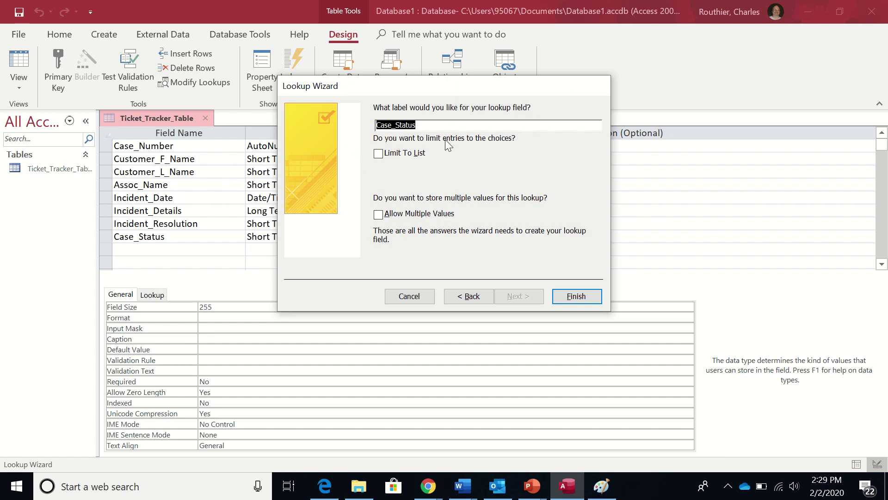
left_click(378, 154)
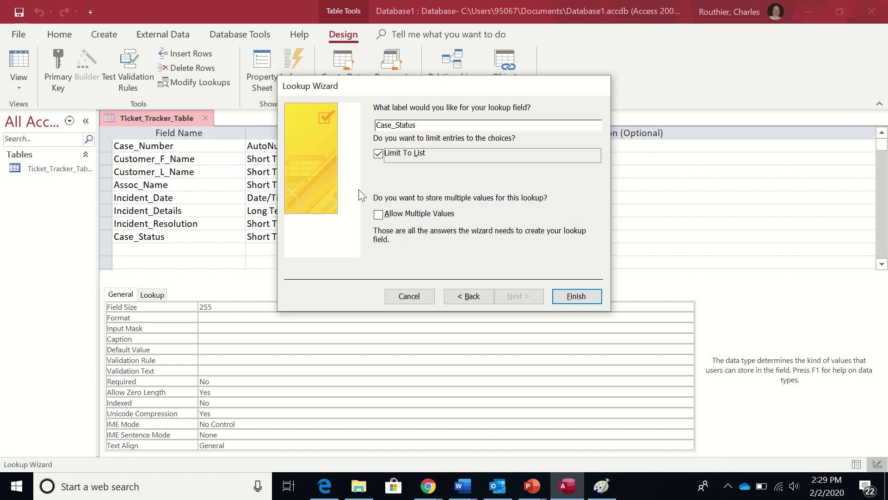
left_click(576, 296)
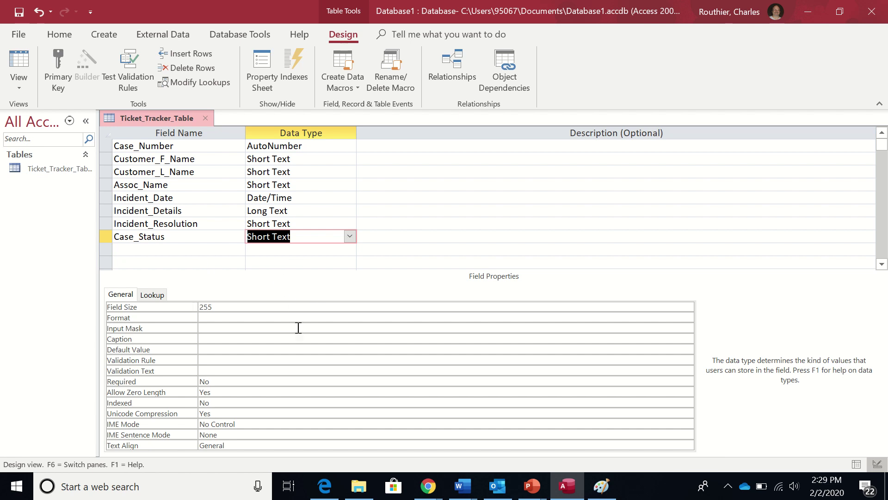
Step: Review the lookup properties of the Case_Status field, then save the table and switch it to Datasheet view
left_click(153, 296)
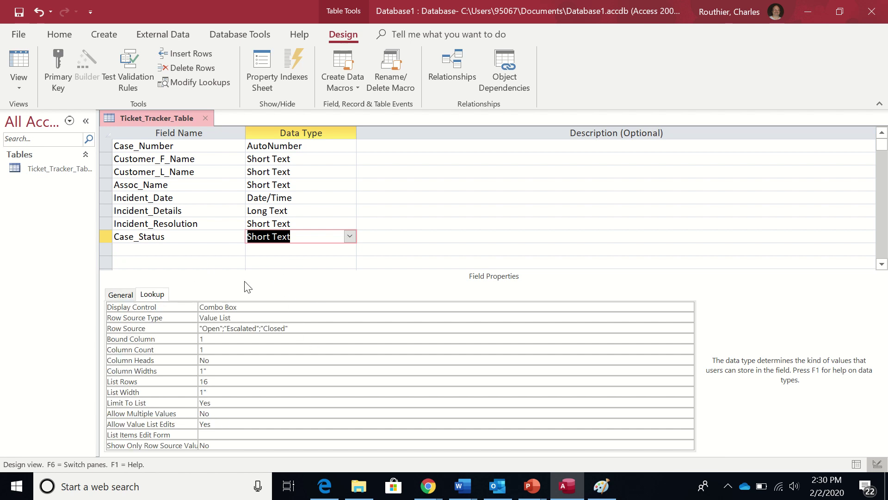
left_click(129, 298)
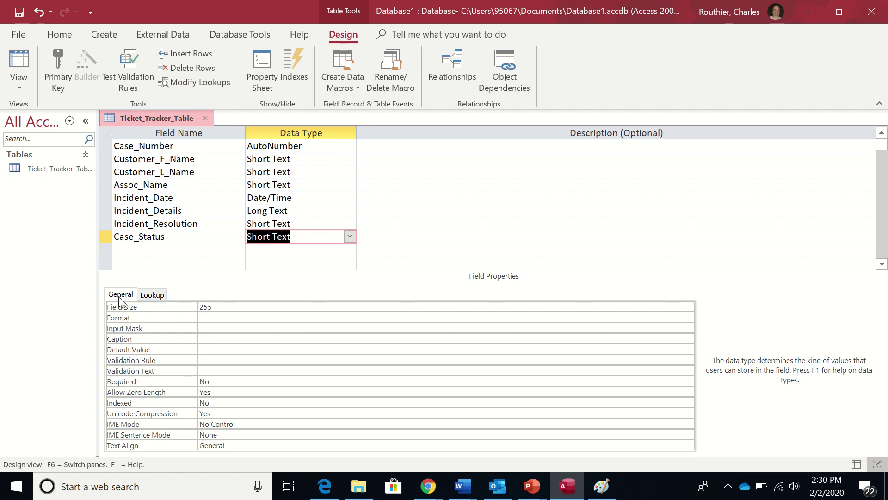
left_click(154, 296)
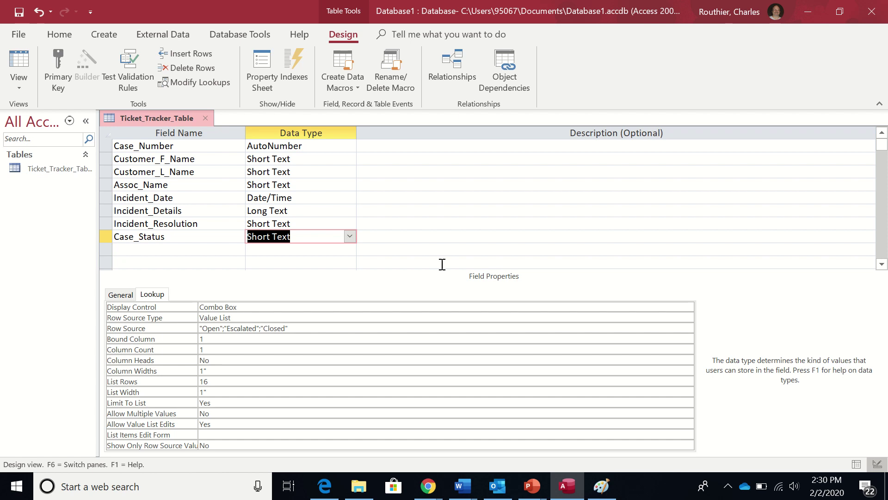
left_click(22, 86)
left_click(76, 118)
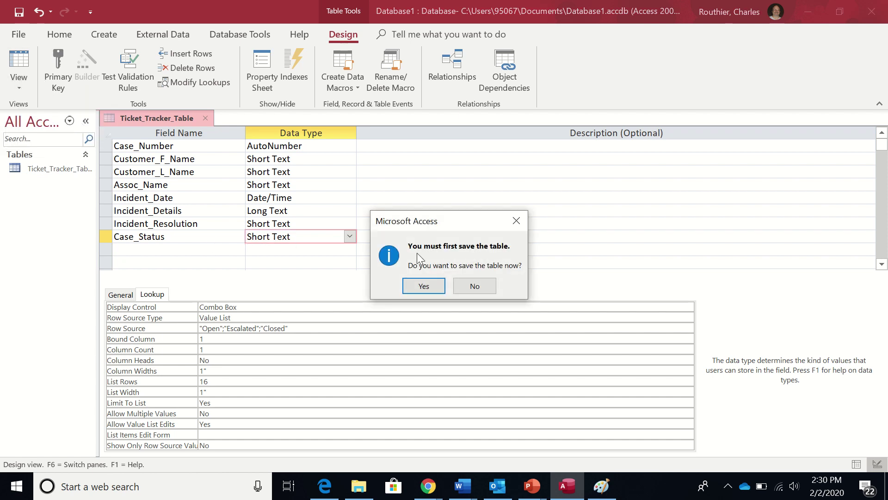
left_click(423, 286)
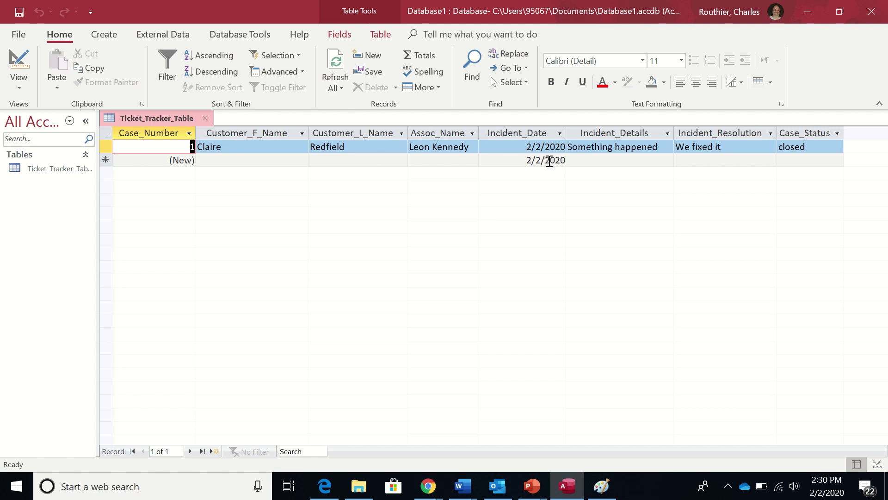
Step: Inspect the Incident_Date cells of the first record and the new record
left_click(562, 150)
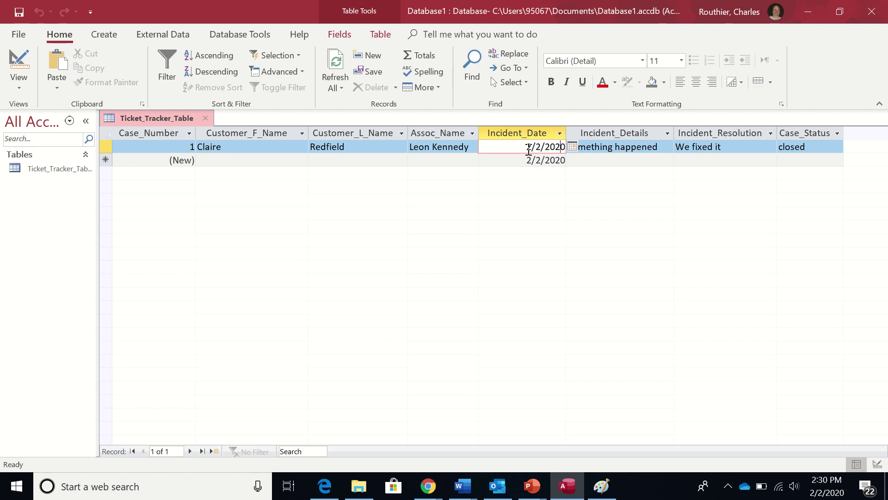
left_click(572, 147)
left_click(572, 147)
left_click(180, 160)
left_click(548, 162)
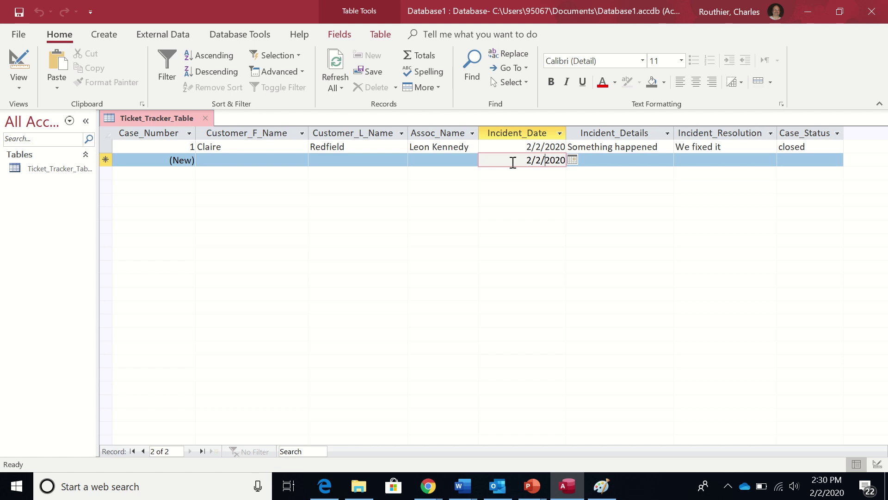
Step: Start a second record with the customer's first and last name and the associate's full name, keeping the default incident date
left_click(206, 162)
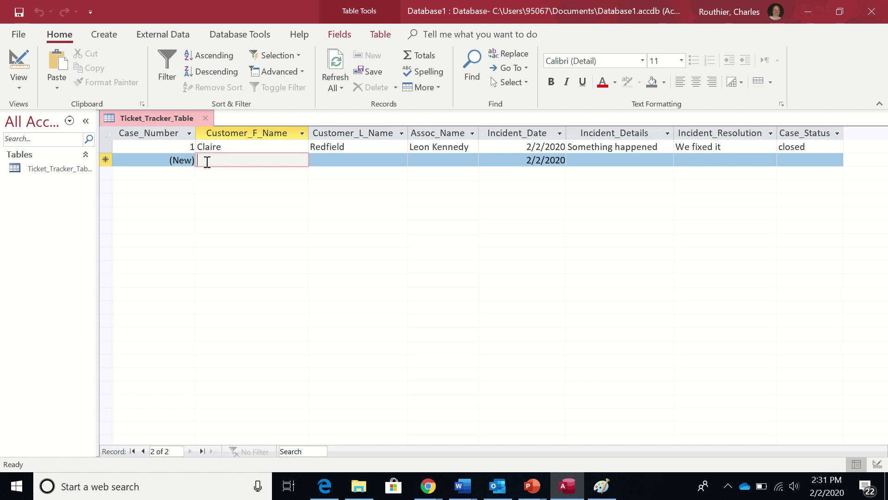
type("Albert")
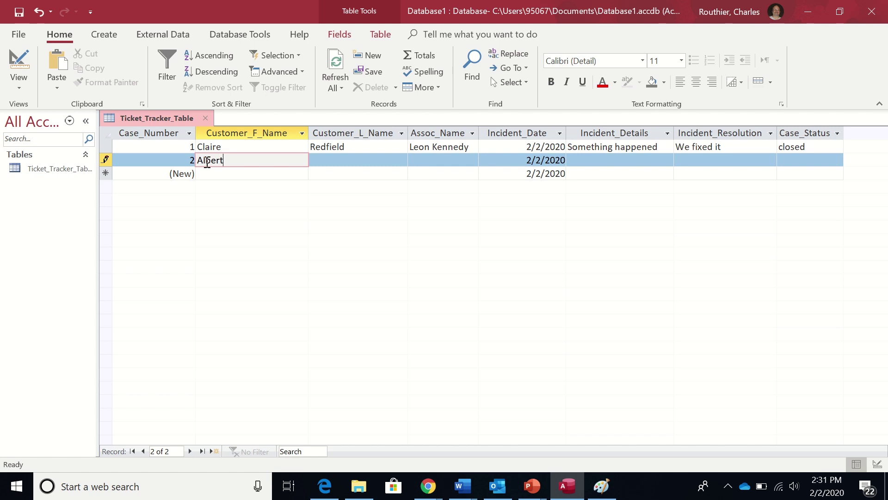
key("Tab")
type("Wesker")
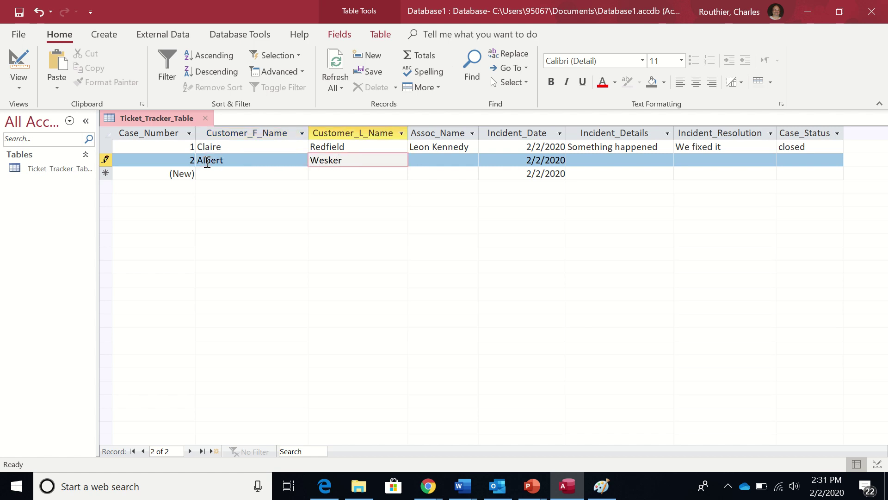
key("Tab")
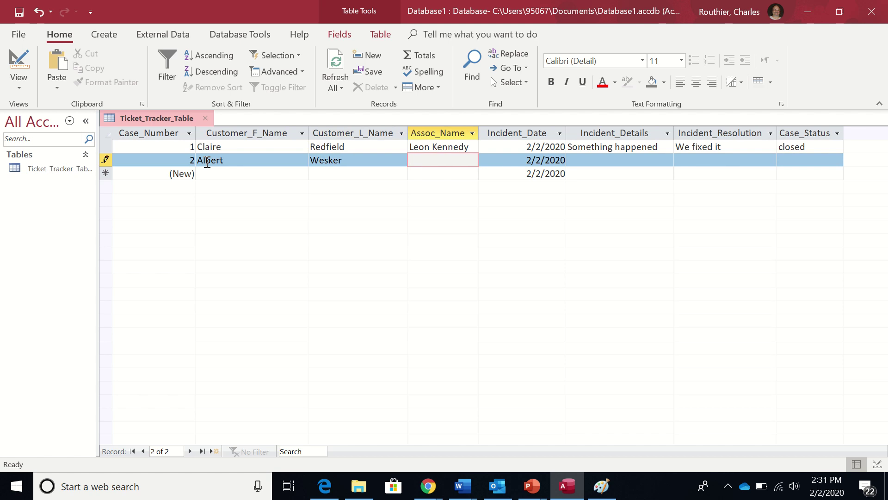
type("Leon Kennedy")
key("Tab")
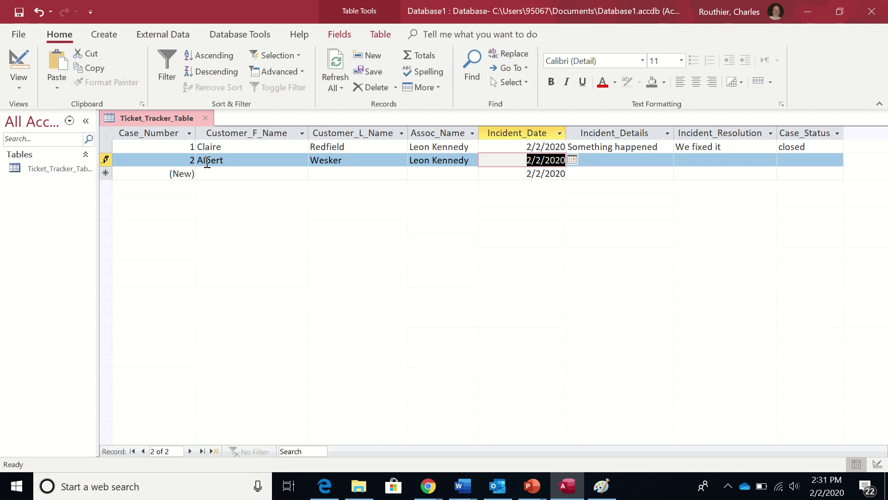
key("Tab")
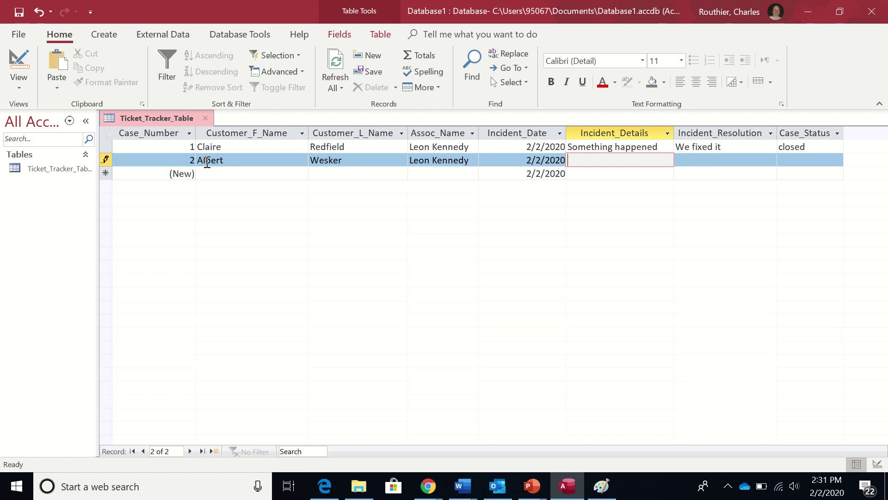
Step: Complete the second record with details "More stuff happened", resolution "We fixed it" and the Closed status from the lookup list
type("S")
key("BackSpace")
type("More stuff happened")
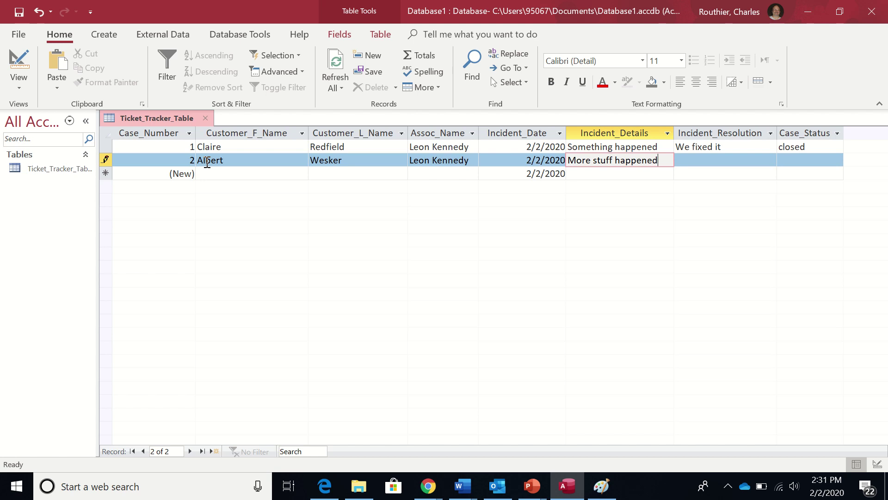
key("Tab")
type("We fic")
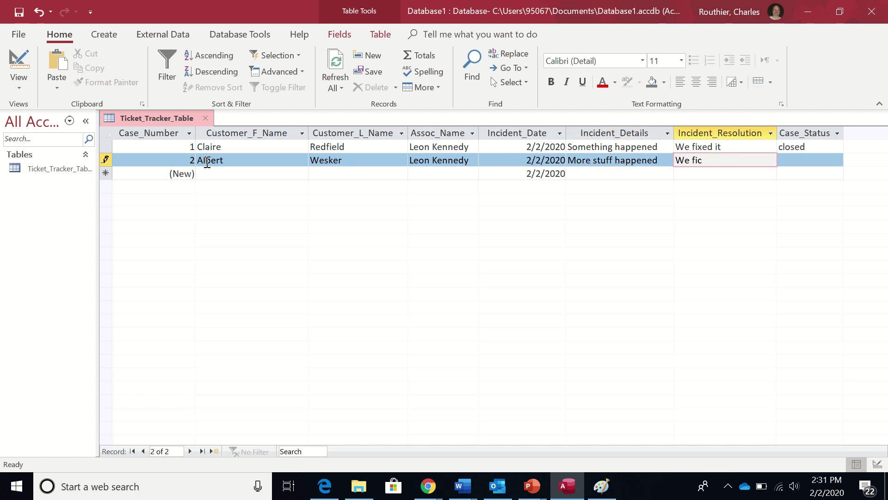
key("BackSpace")
type("xed it")
key("Tab")
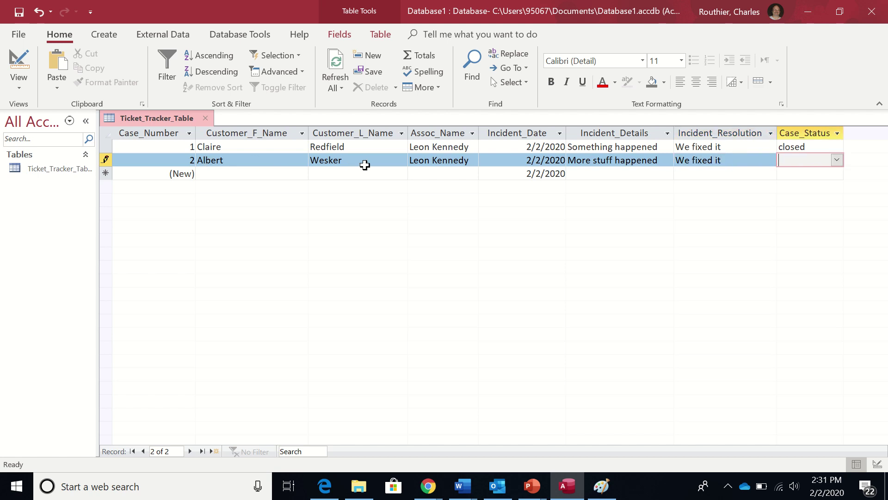
left_click(838, 161)
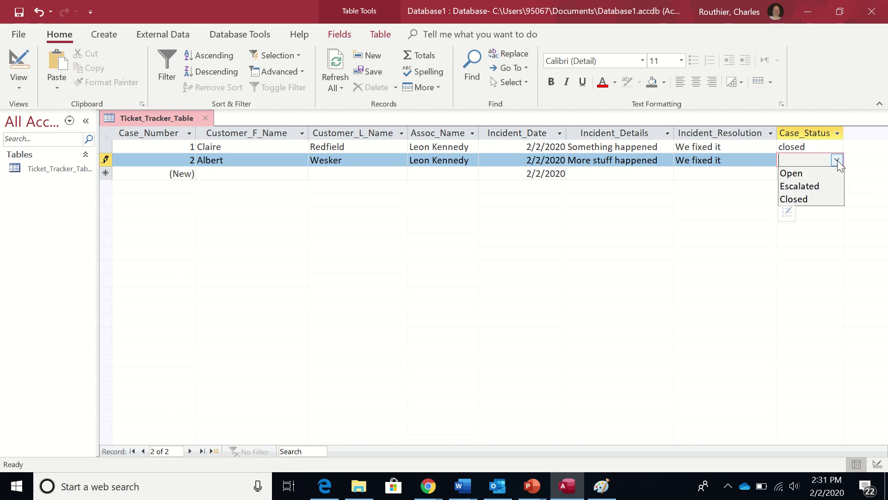
left_click(828, 198)
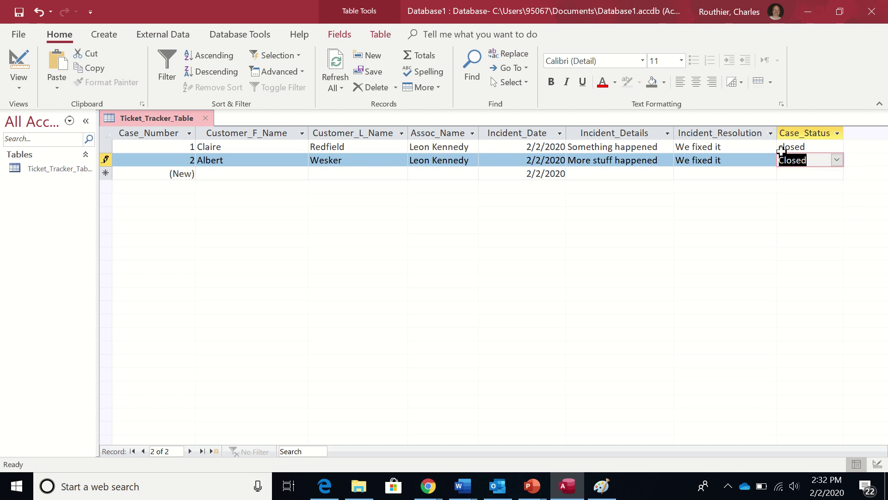
Step: Capitalize the first record's Case_Status as "Closed" to match the lookup list
left_click(795, 147)
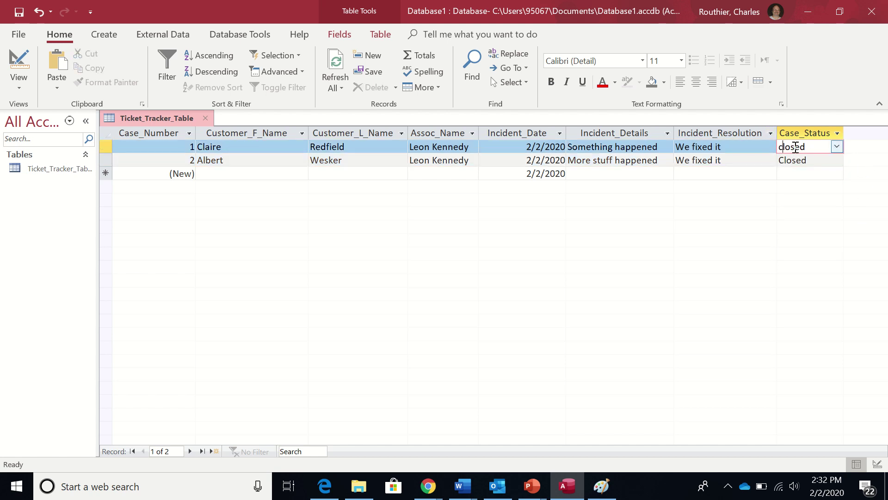
key("Home")
key("Delete")
type("C")
left_click(793, 160)
key("Tab")
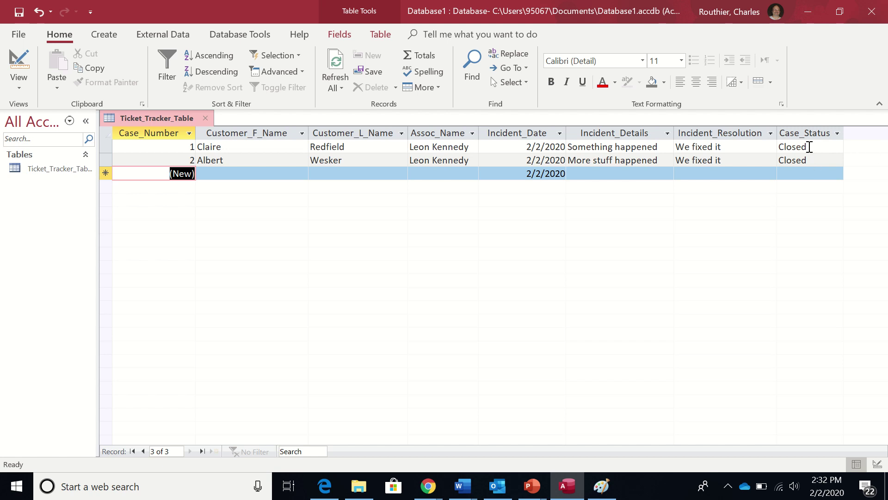
left_click(830, 160)
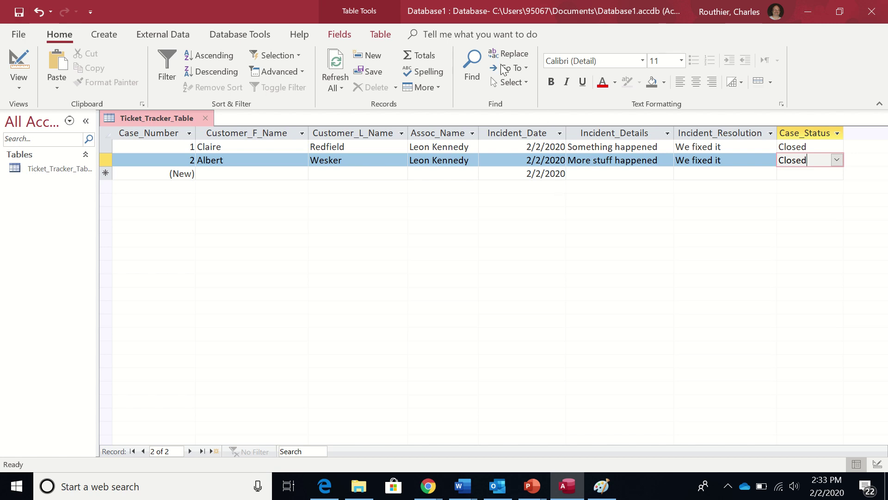
mouse_move(511, 10)
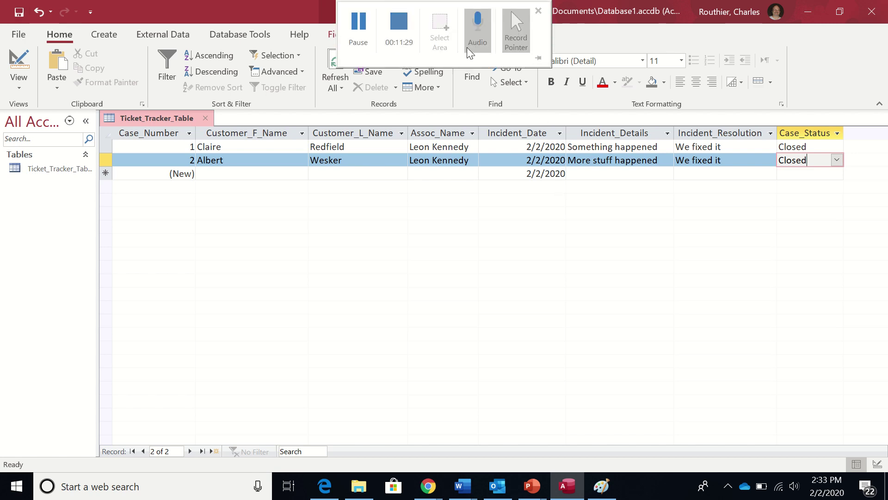